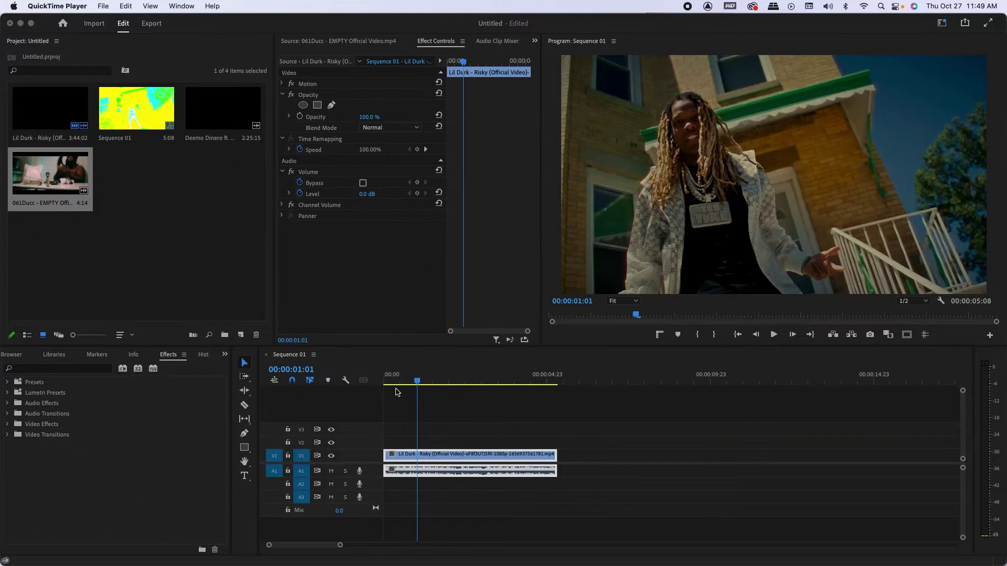
Fit the Risky clip to the timeline width and preview its opening frames
click(396, 393)
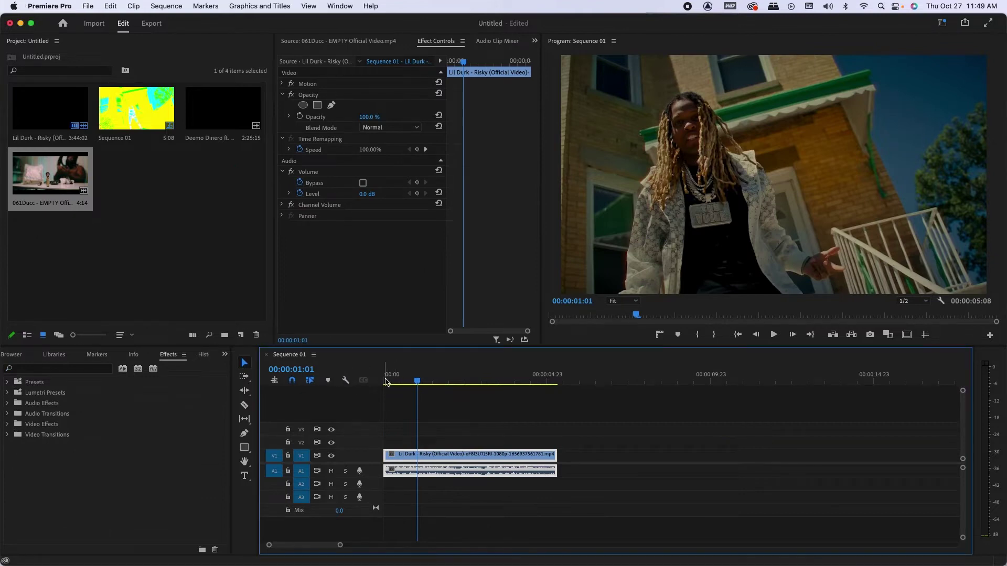
key(Home)
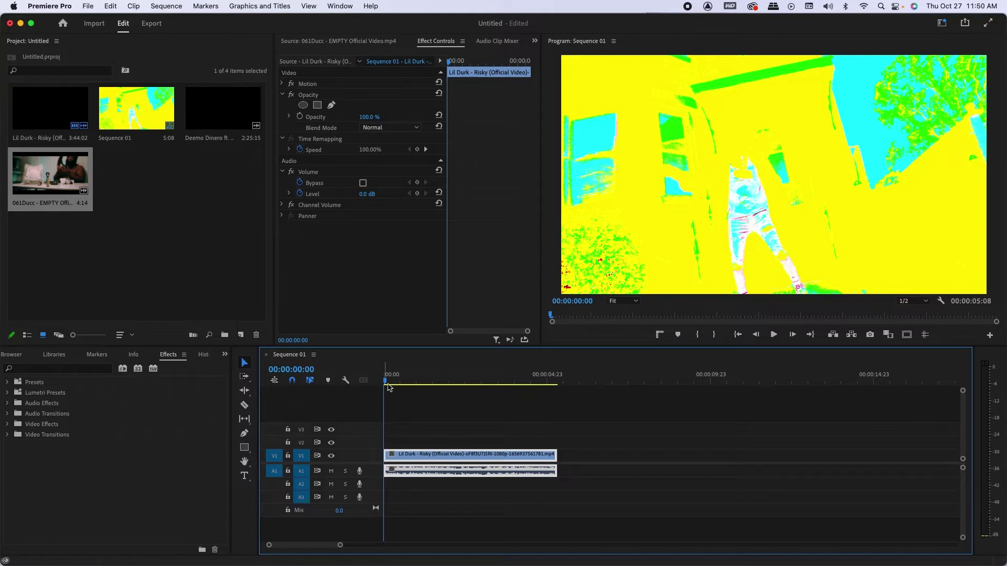
key(backslash)
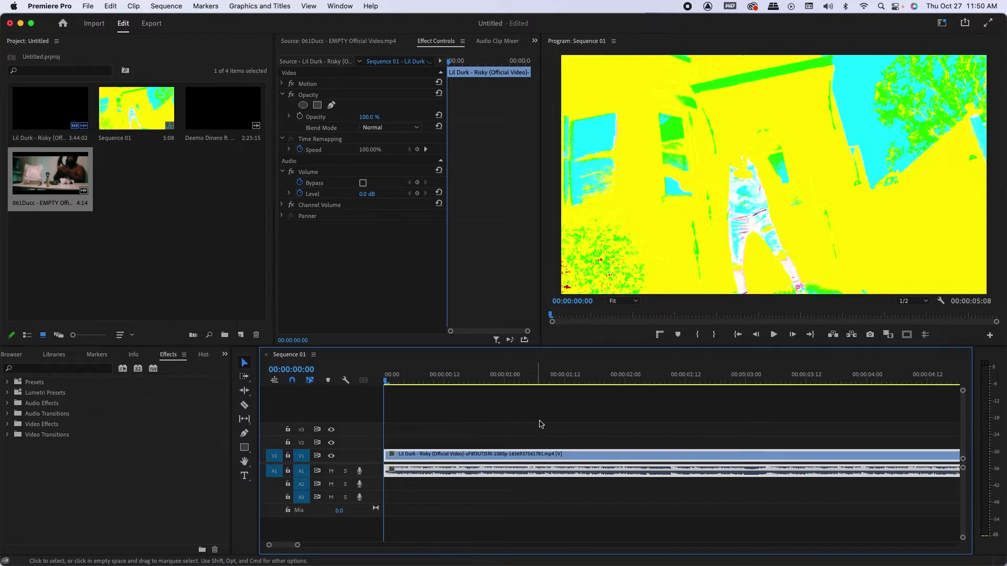
key(space)
key(space)
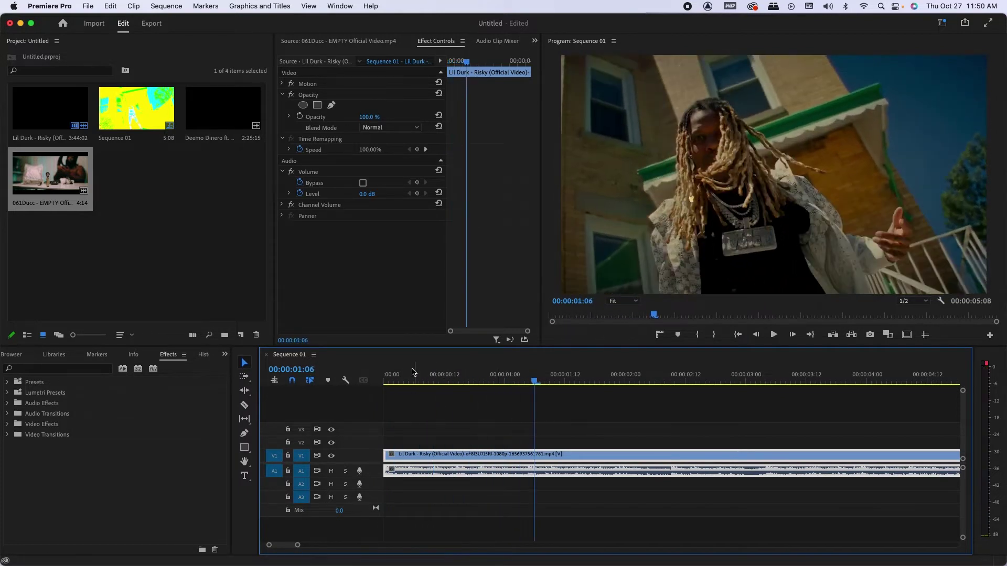
drag(414, 379, 368, 373)
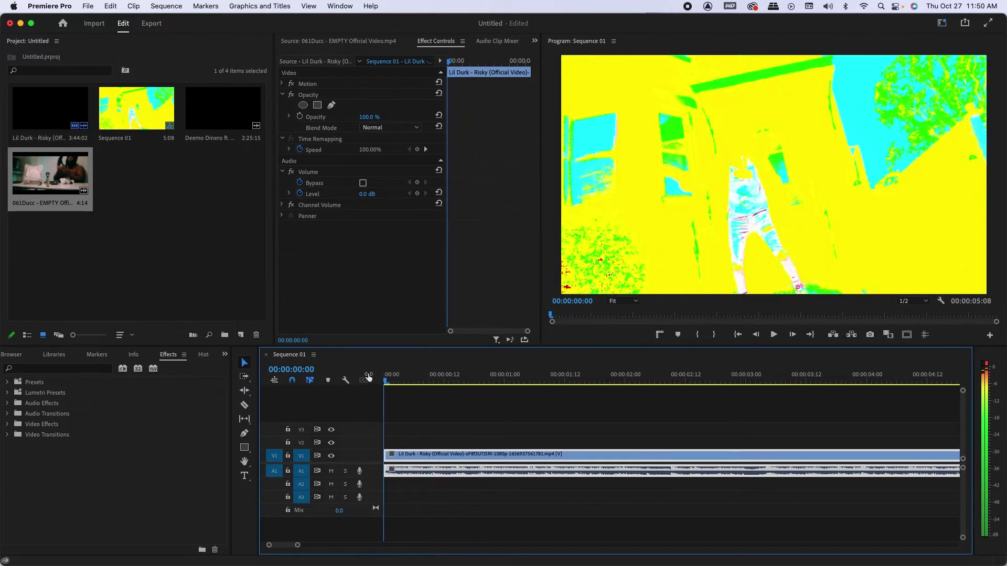
key(space)
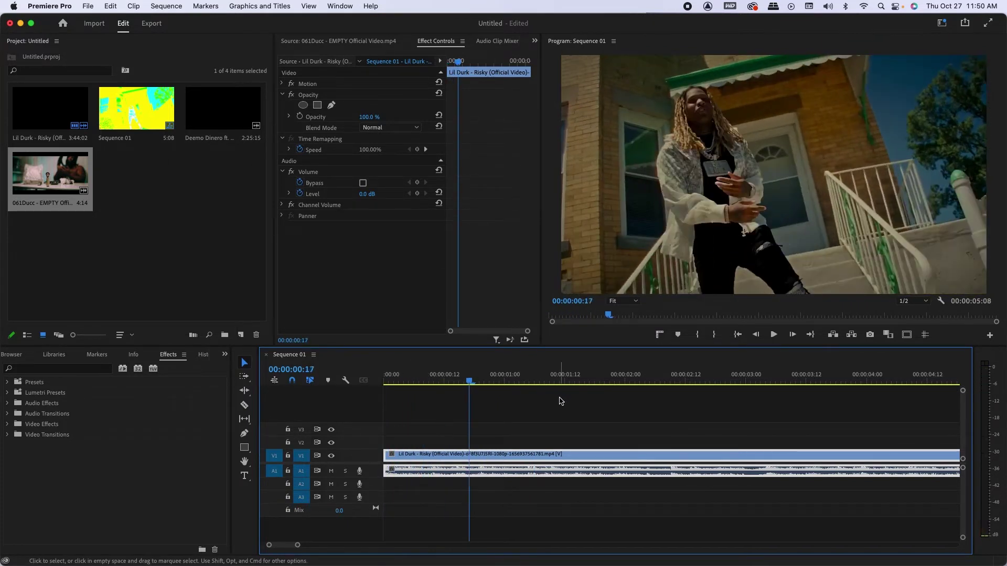
Razor-cut the clip on the first beats at 00:00:00:18, 00:00:00:21 and the following beat
key(c)
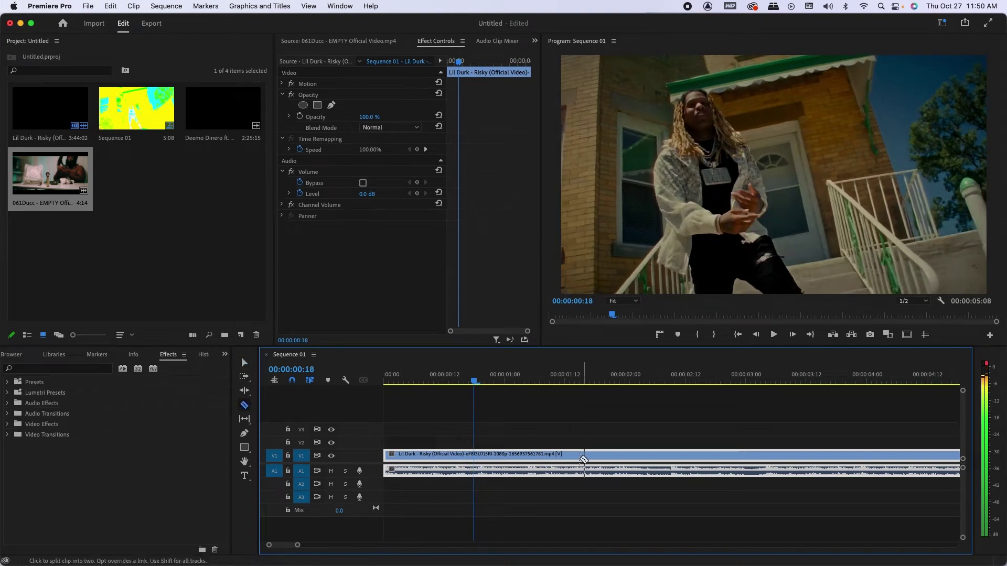
click(475, 455)
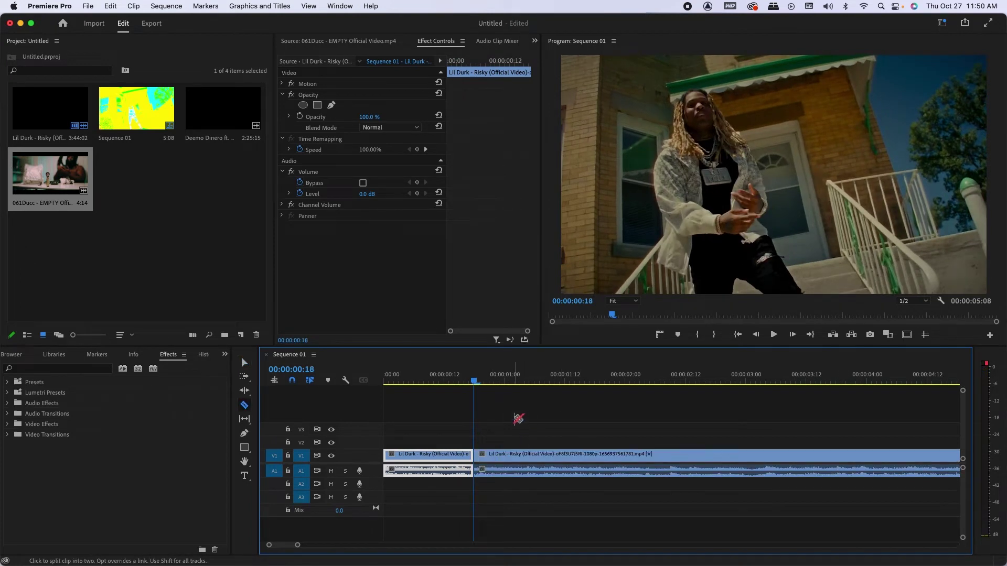
key(space)
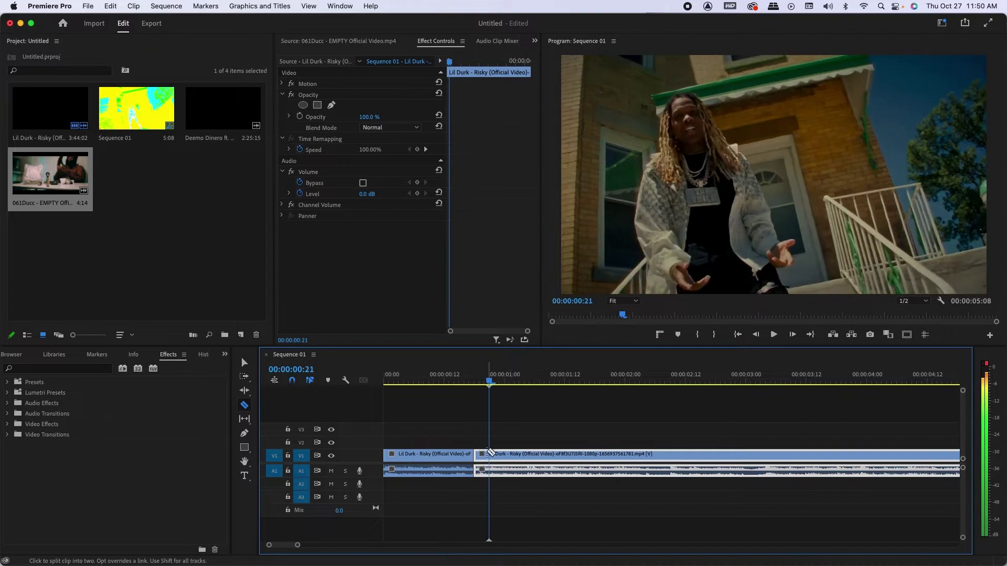
click(491, 455)
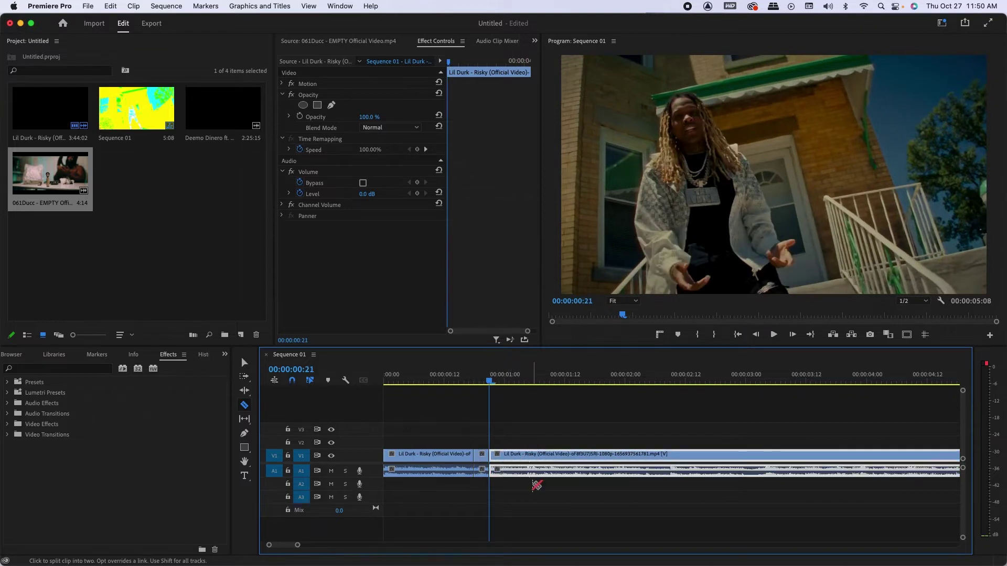
key(space)
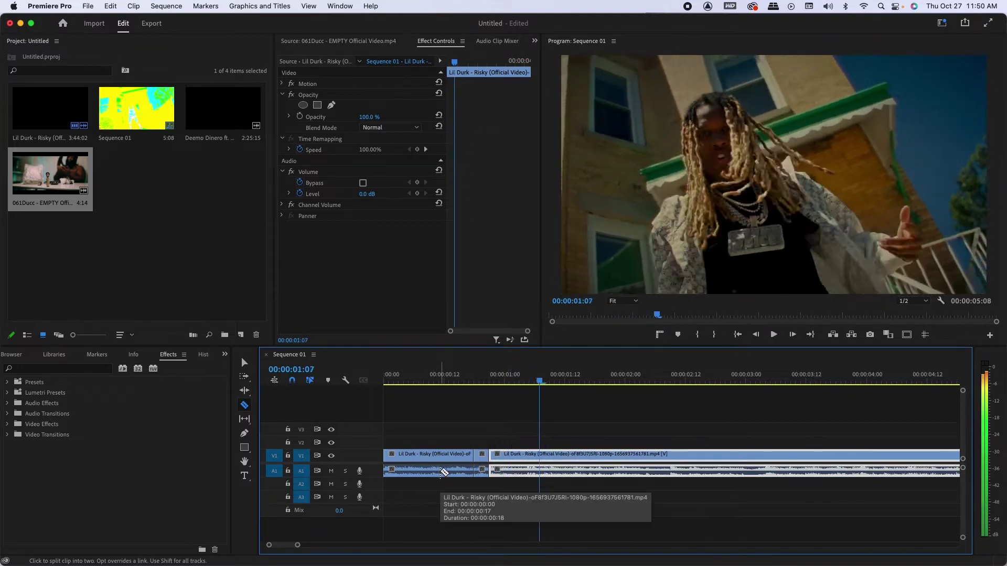
key(space)
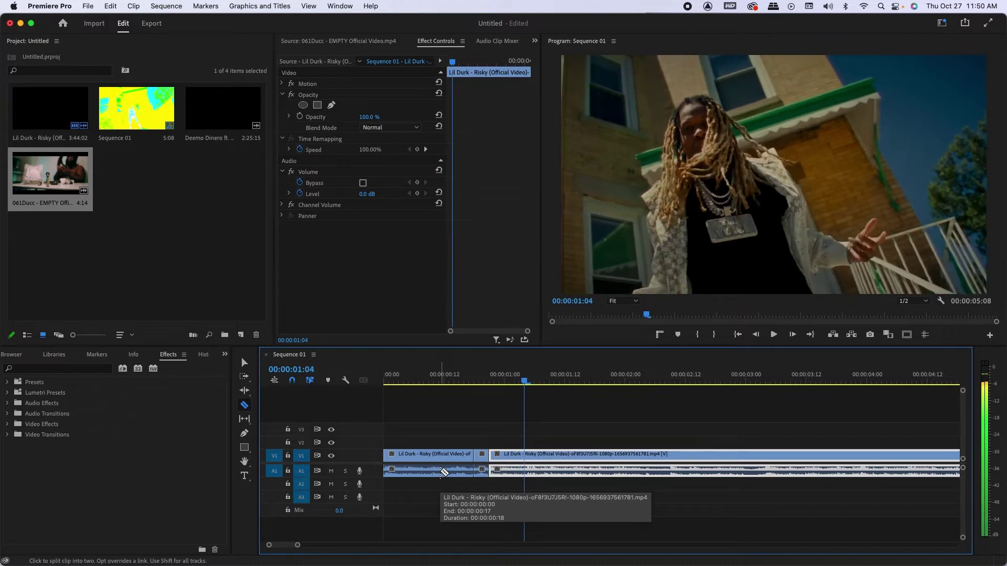
click(540, 455)
Add more beat cuts through the first four seconds, then return to the Selection tool
click(525, 454)
key(space)
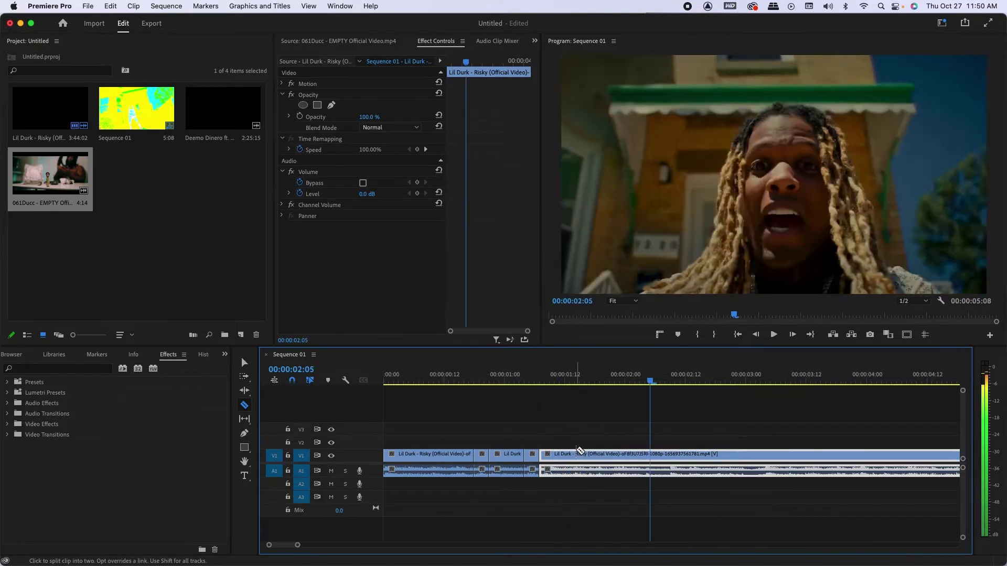
click(671, 454)
click(682, 454)
click(765, 454)
click(776, 454)
click(835, 454)
click(856, 454)
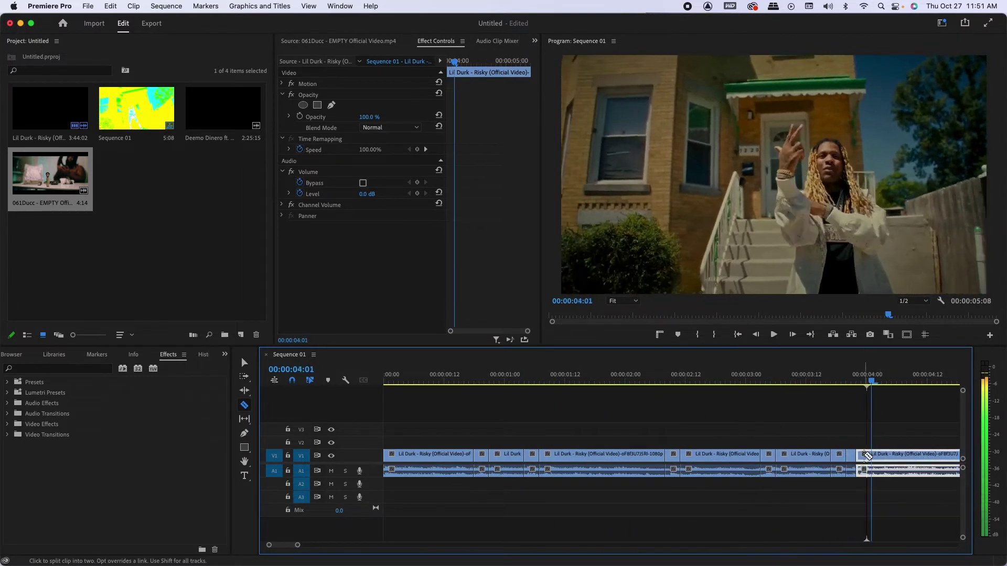
key(super+k)
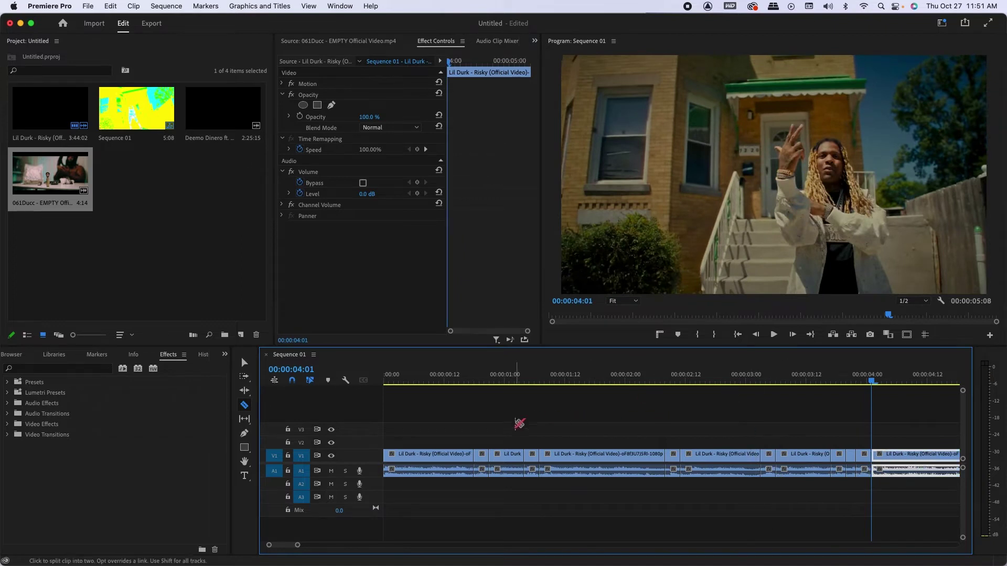
key(v)
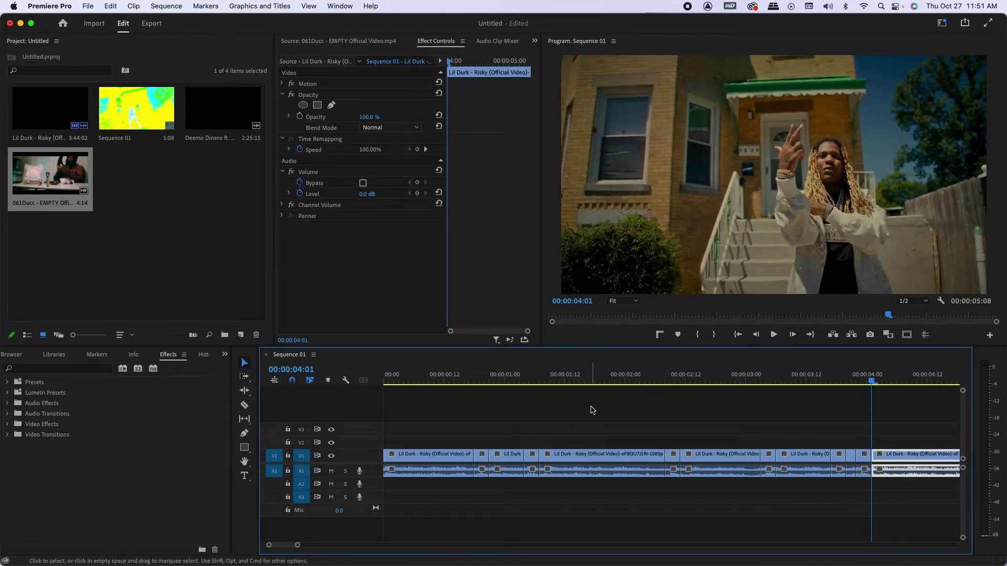
drag(297, 545, 329, 546)
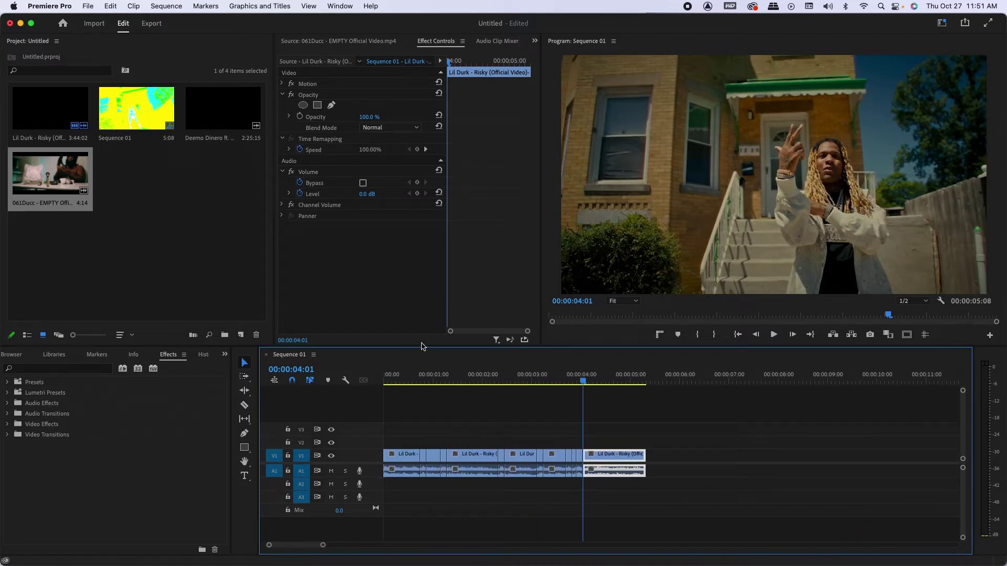
Apply the Channel > Invert effect to the short clip at 00:00:00:19
click(424, 375)
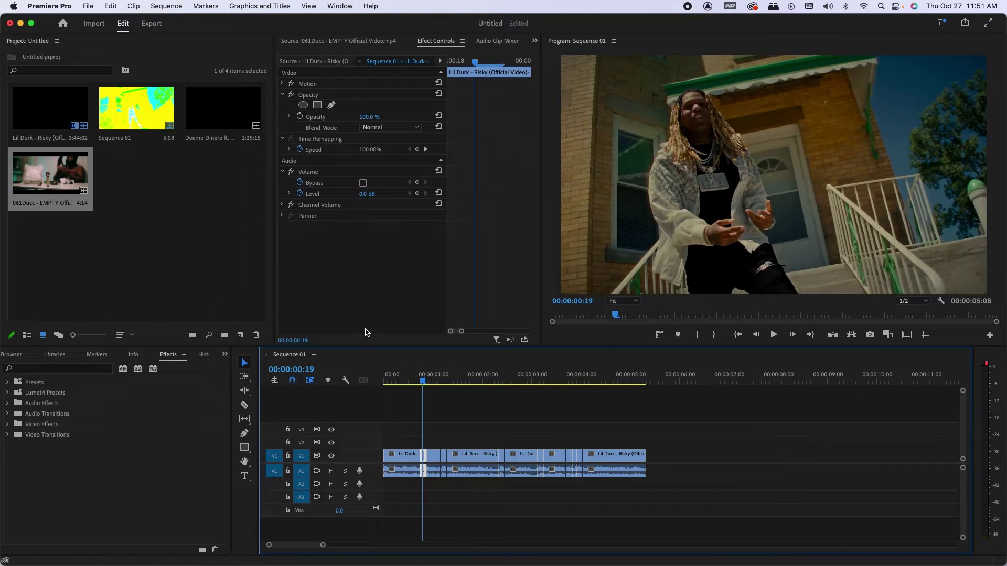
click(94, 368)
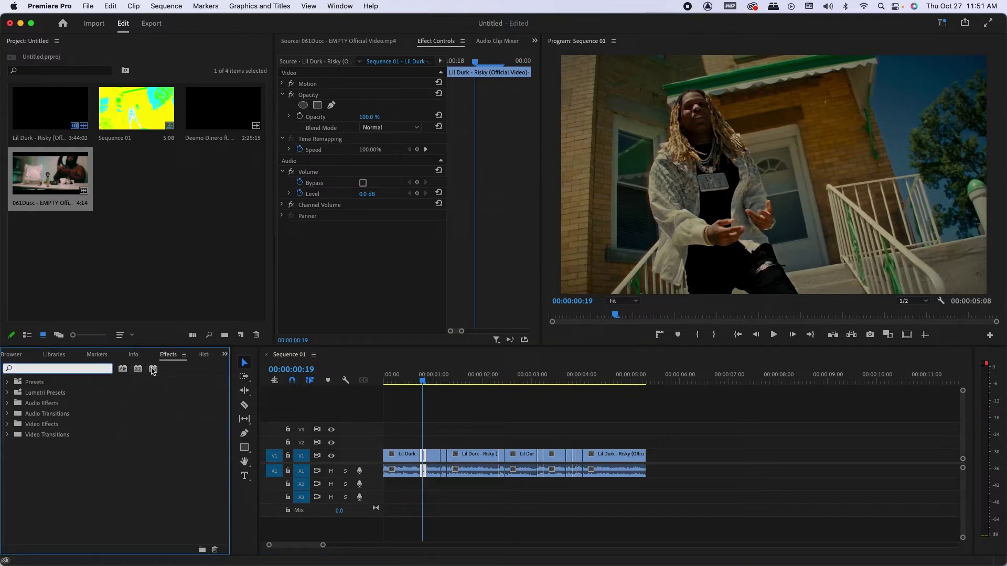
text(invert)
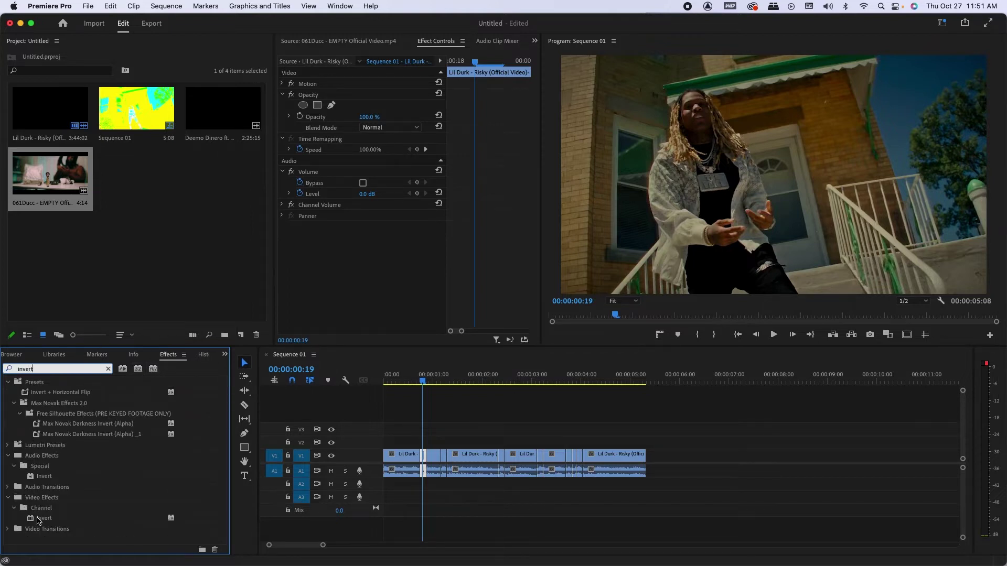
drag(39, 519, 423, 458)
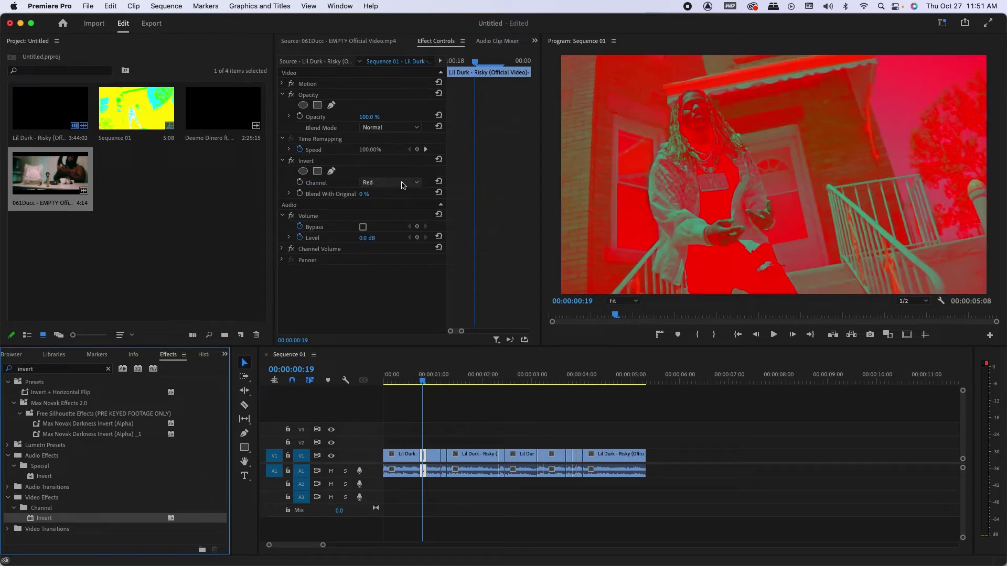
click(403, 186)
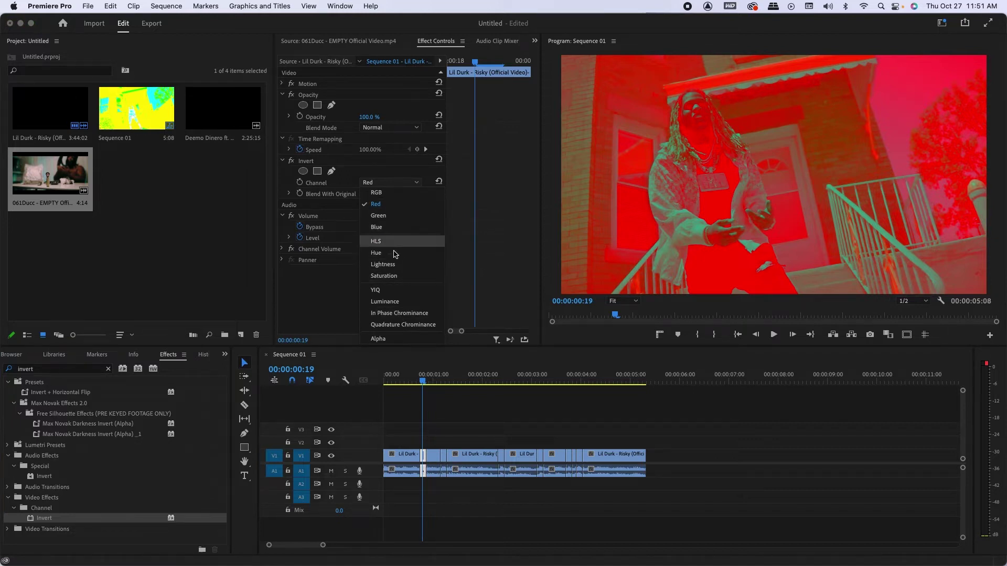
Try the Green, Blue, HLS and Chrominance invert channels, settling on Luminance
click(378, 215)
click(393, 184)
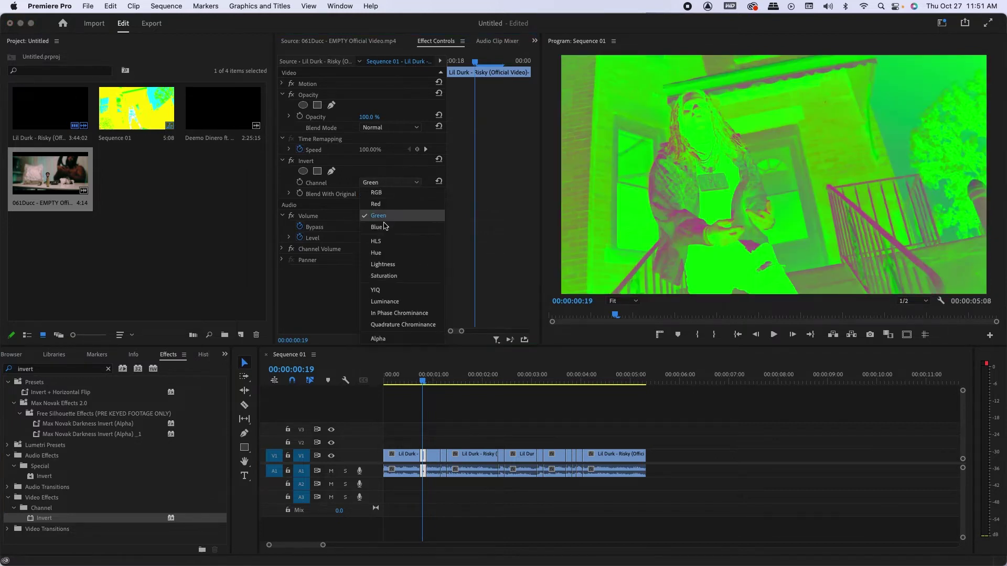
click(377, 227)
click(392, 183)
click(386, 241)
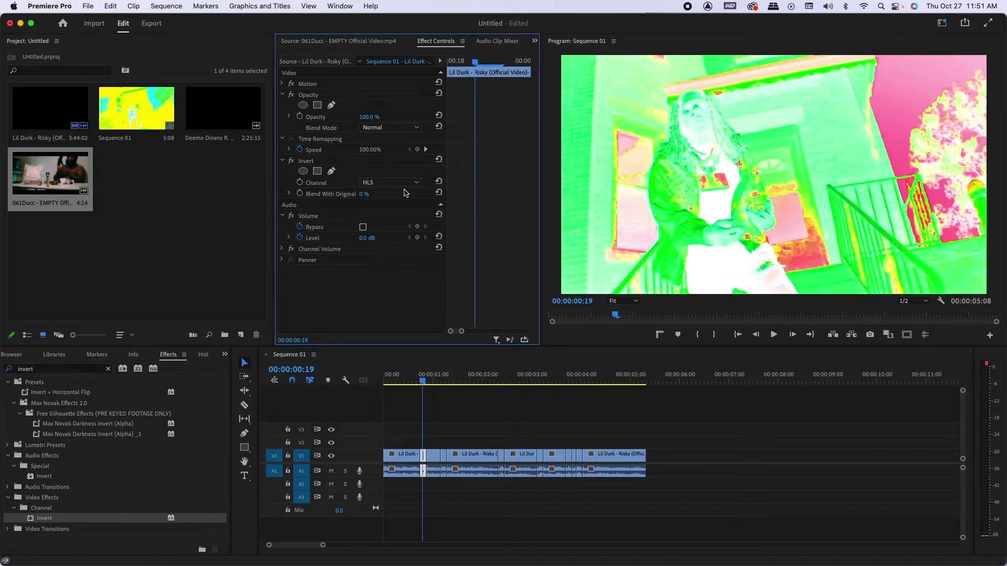
click(402, 183)
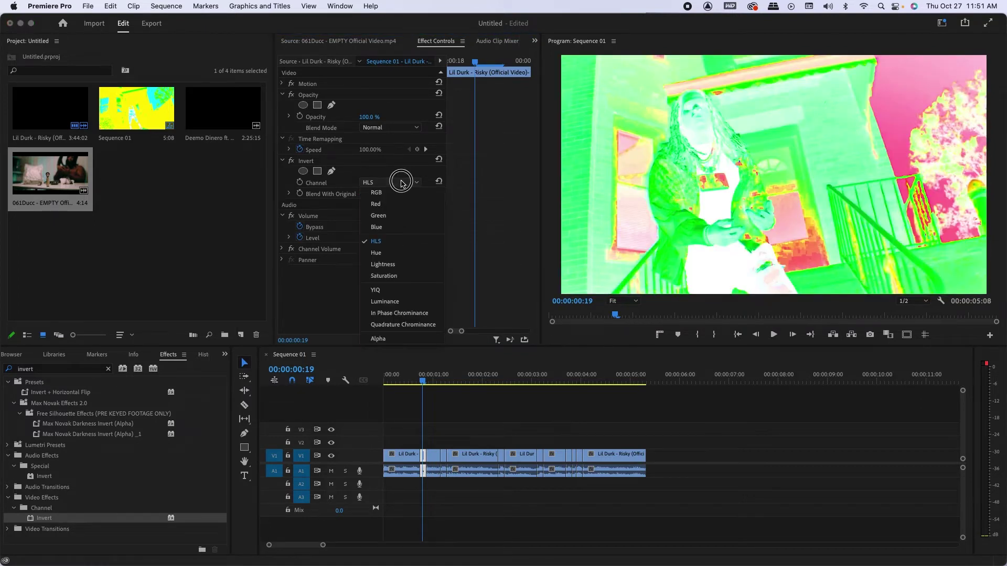
click(393, 313)
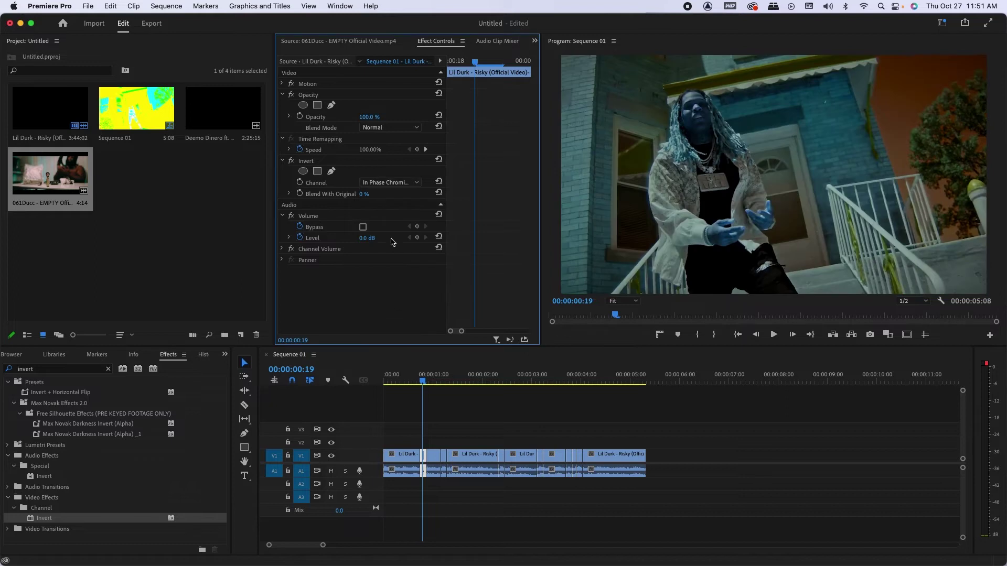
key(Up)
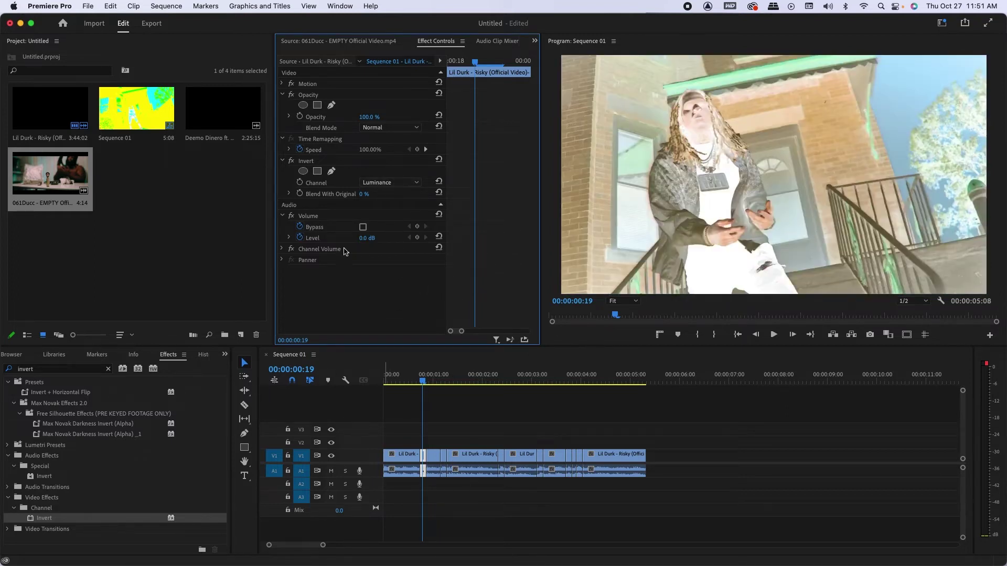
Toggle the Invert effect off and on to compare, ending at 00:00:00:18
click(292, 161)
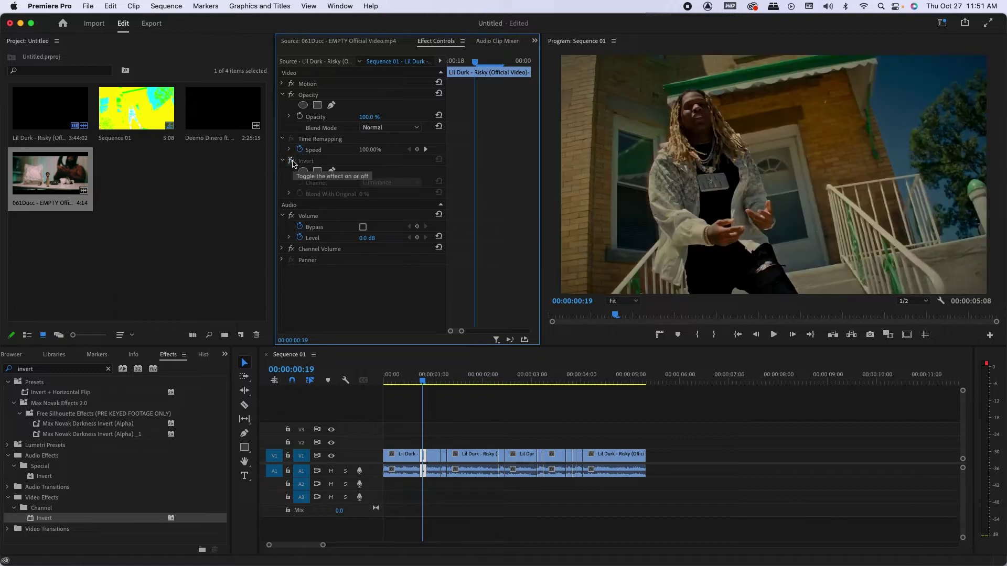
click(292, 161)
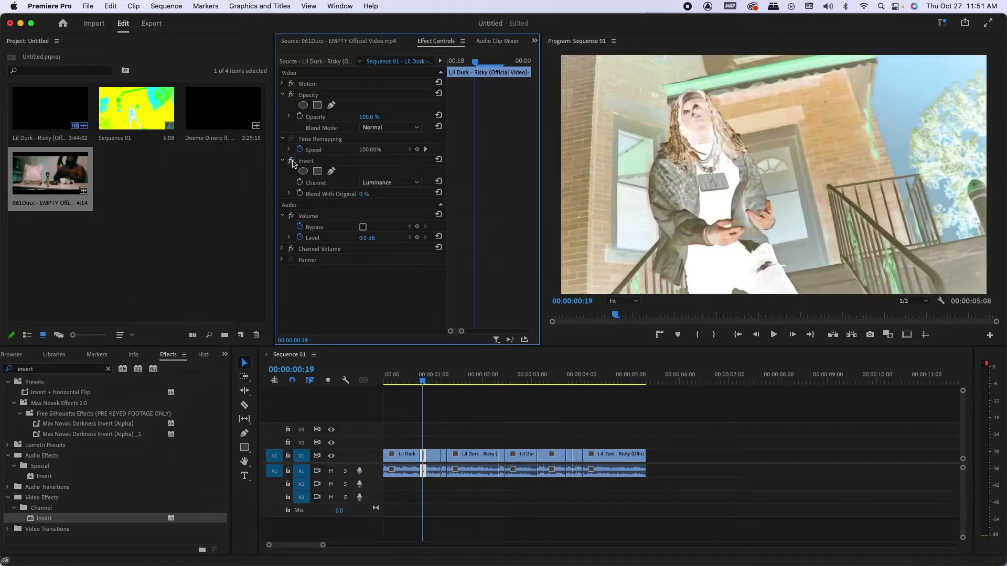
click(291, 161)
click(291, 161)
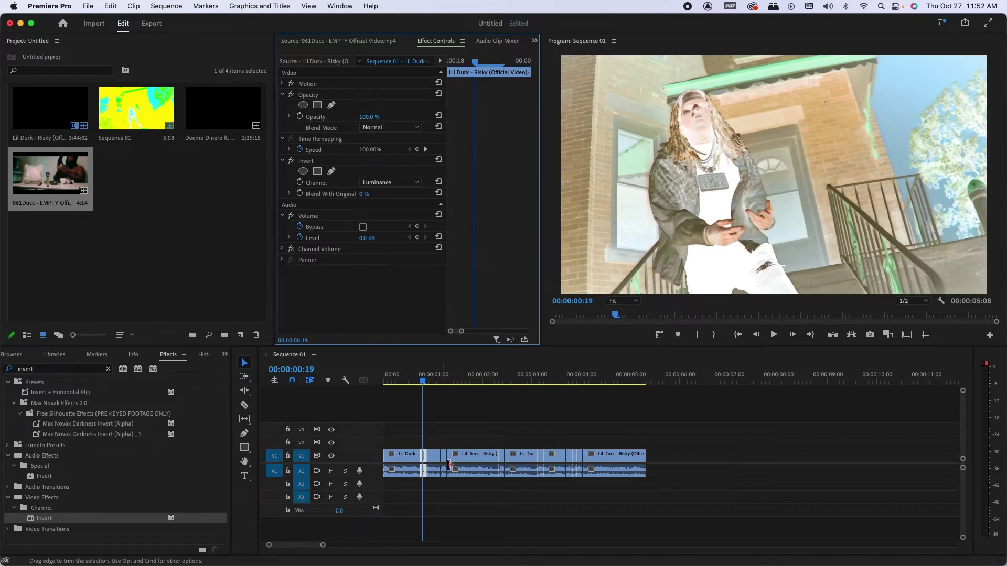
click(457, 62)
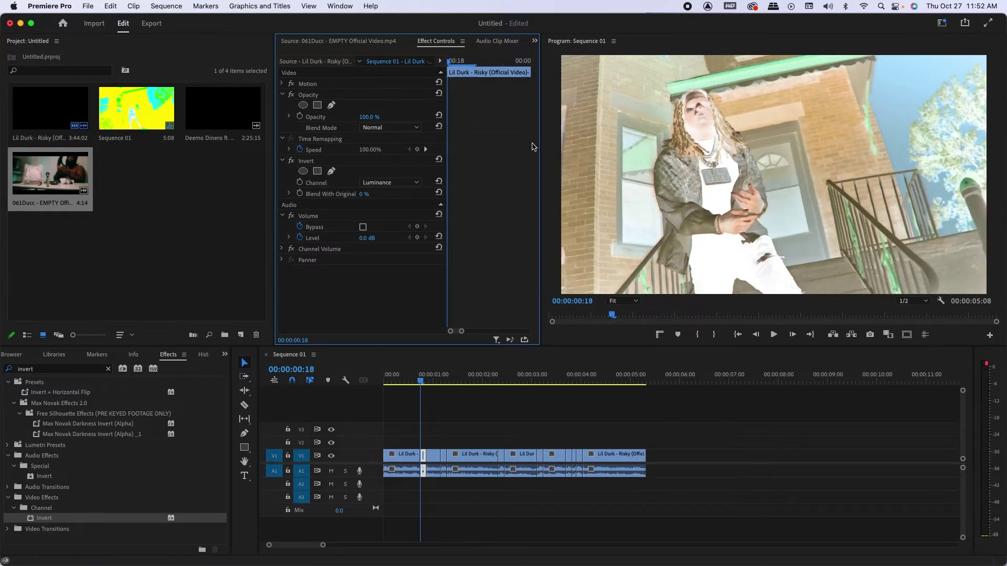
click(282, 85)
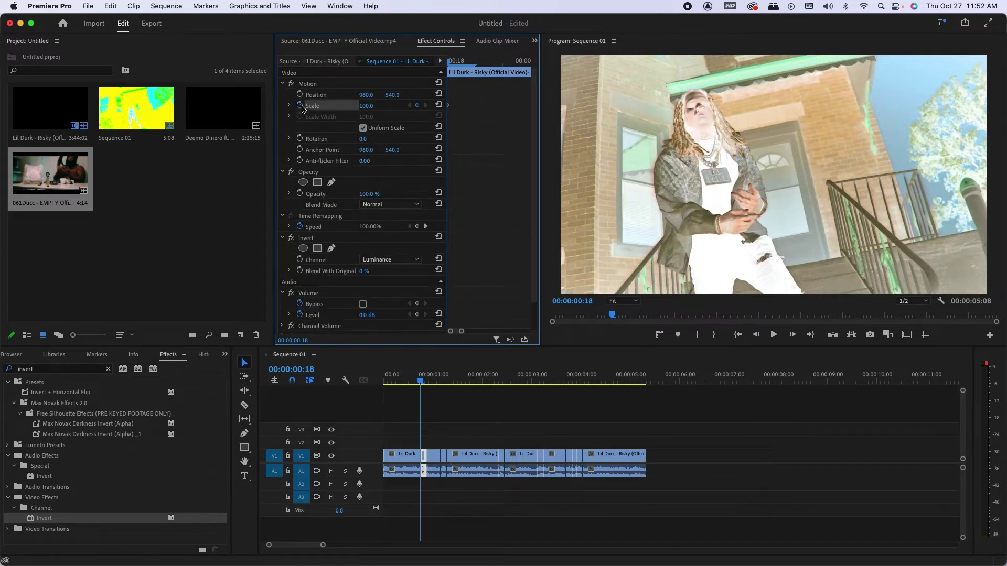
Keyframe Scale from 100 at 00:00:00:18 to 150 at 00:00:00:20
click(371, 106)
drag(449, 61, 502, 61)
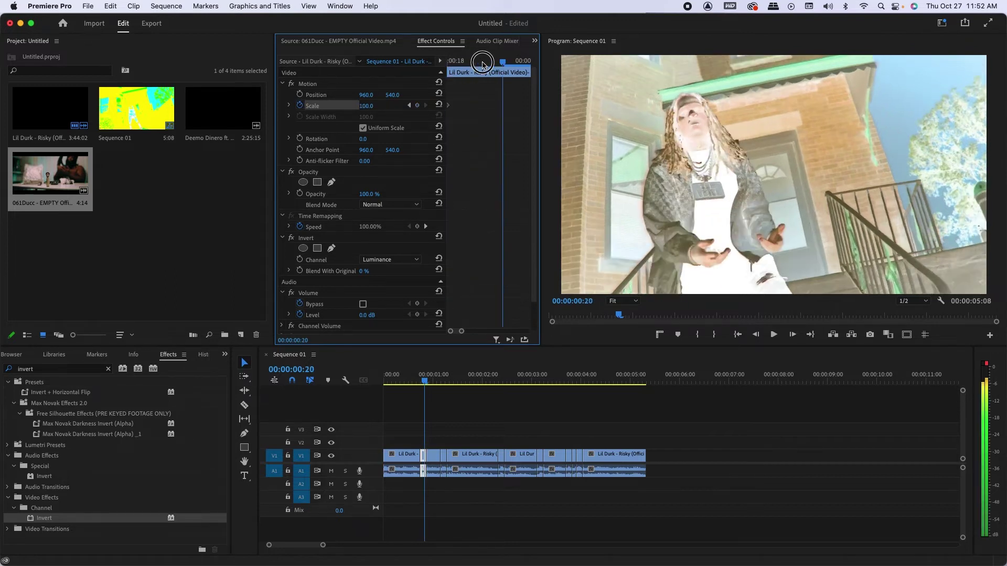
click(367, 107)
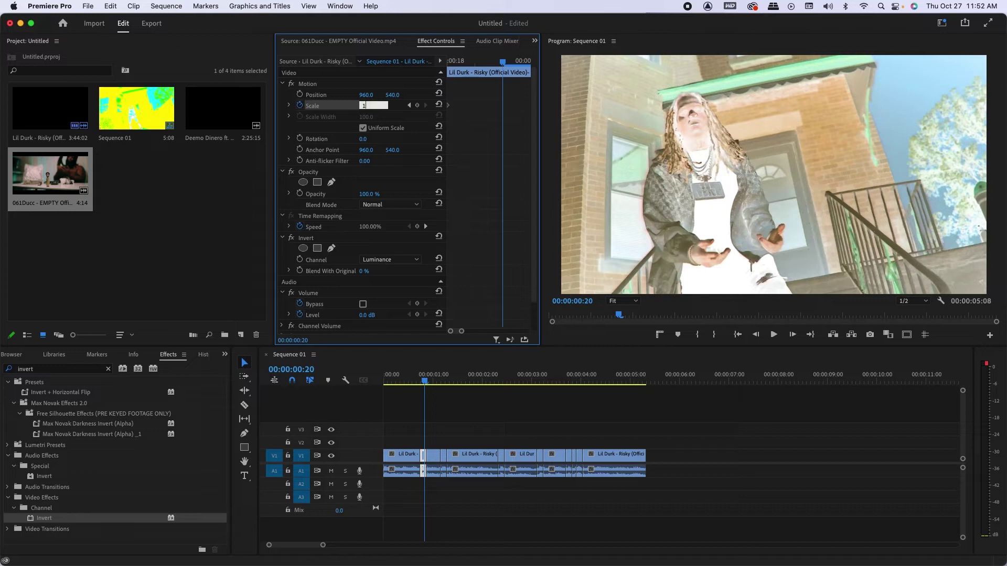
key(Return)
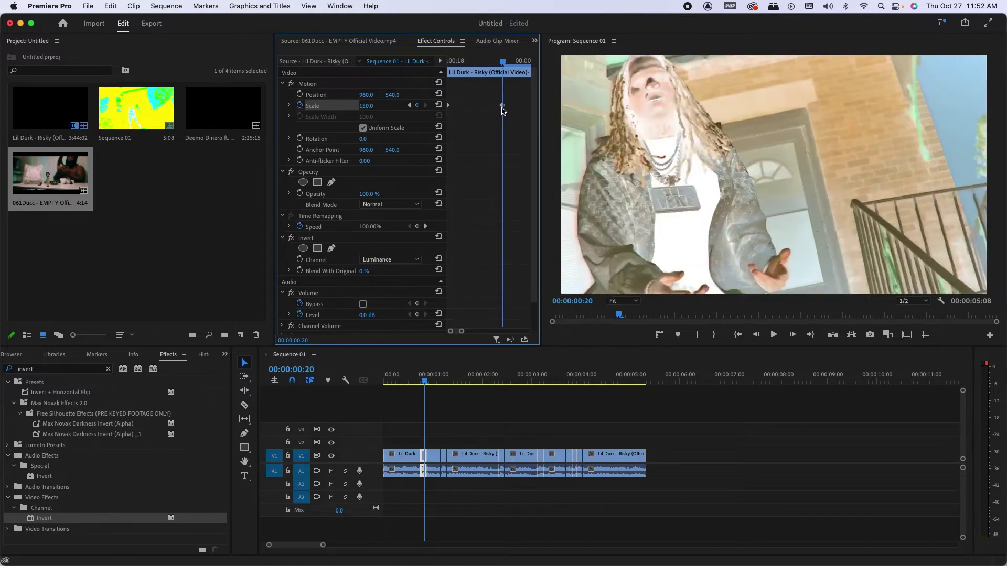
drag(503, 106, 528, 105)
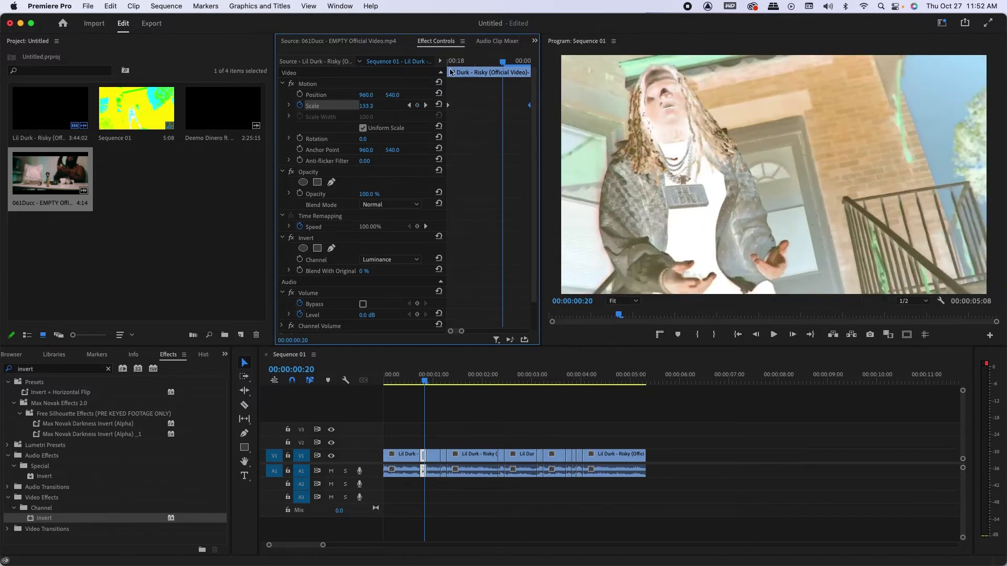
key(Down)
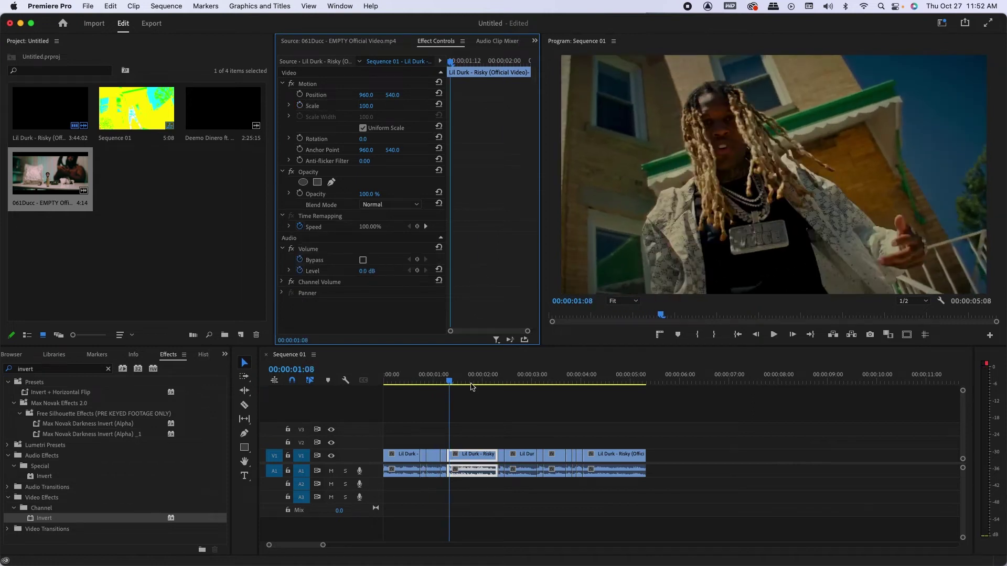
click(420, 378)
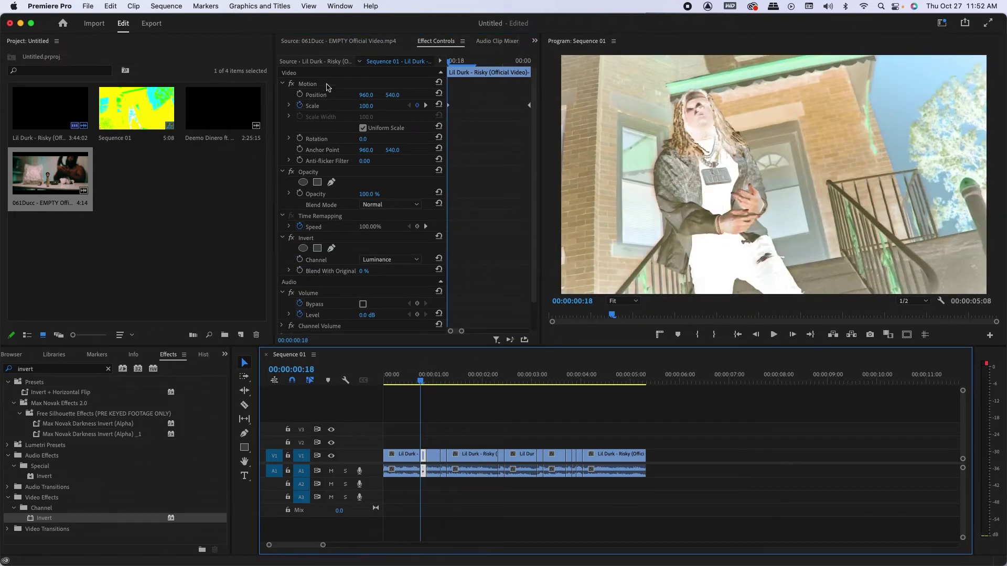
Select the Motion and Invert effects together and save them as preset 'Easy Flash FX'
click(283, 83)
click(284, 162)
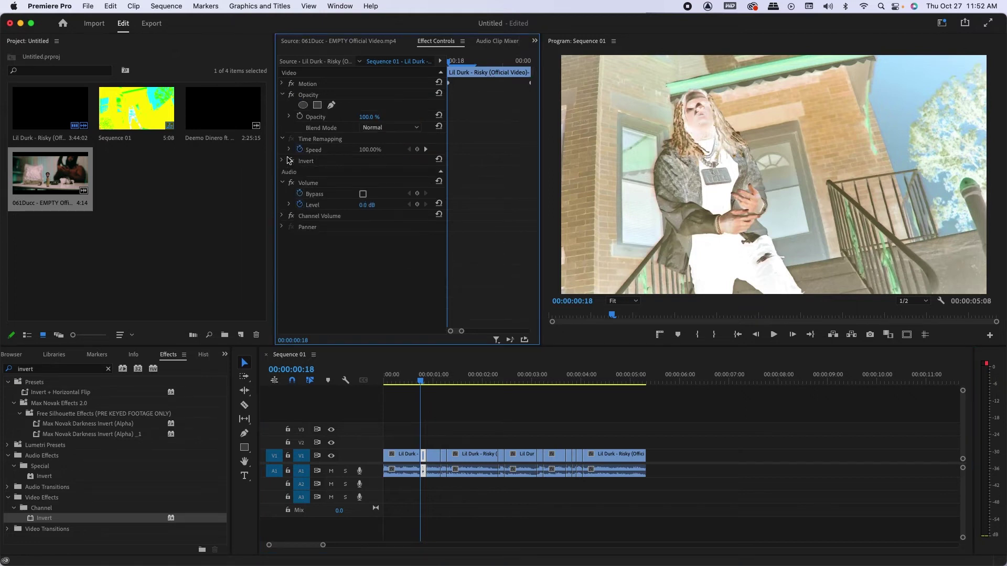
click(313, 84)
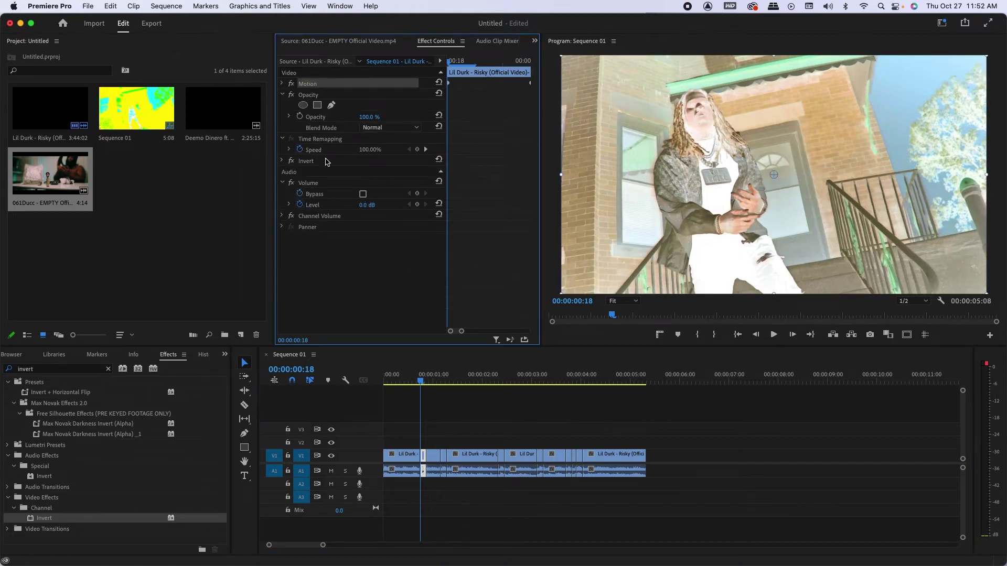
click(318, 164)
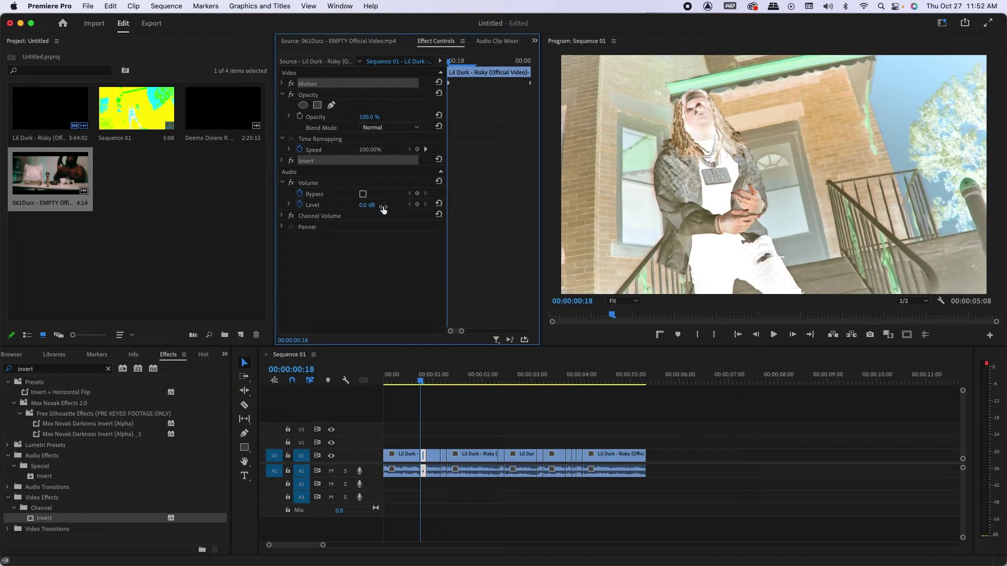
right_click(344, 88)
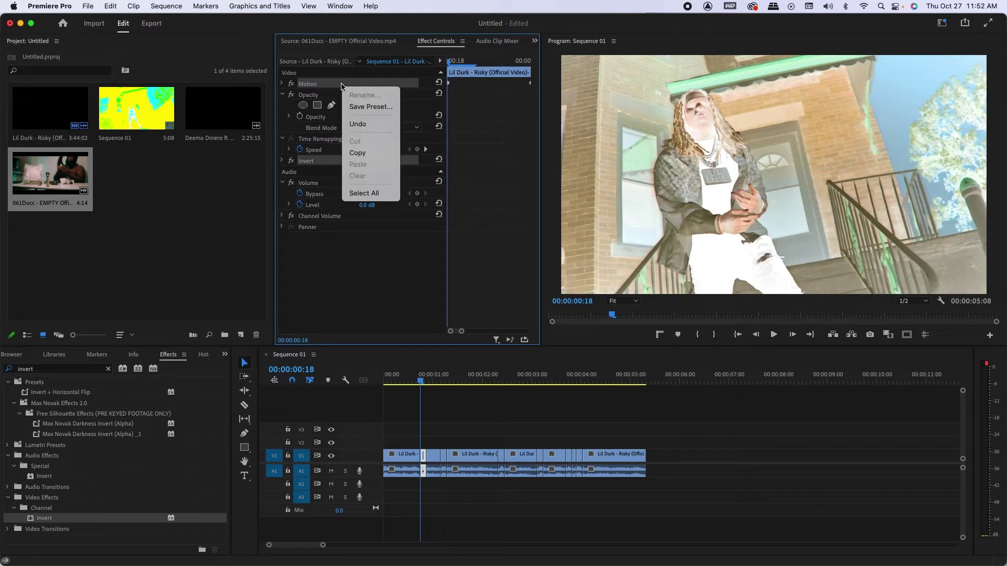
click(371, 107)
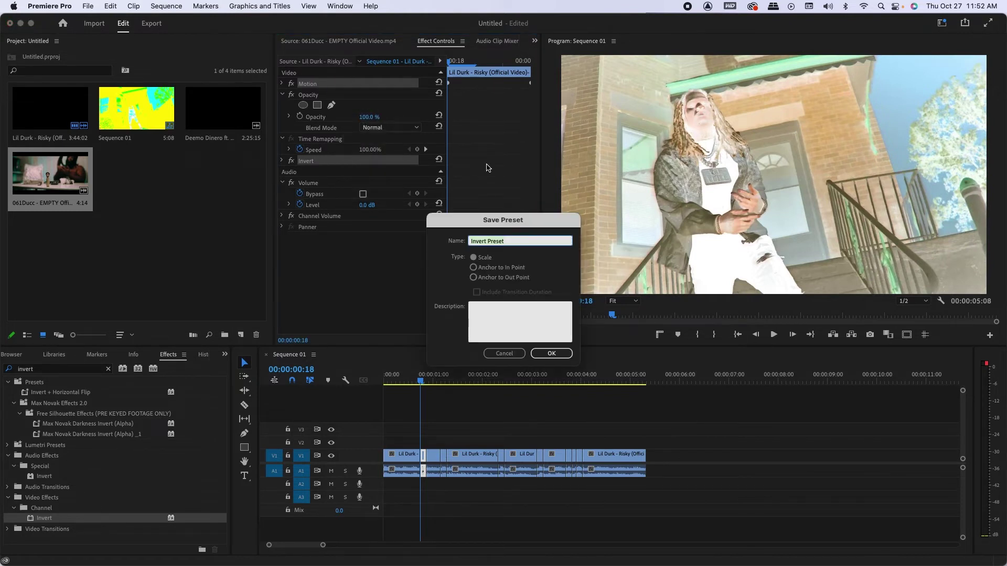
text(Easy Flash FX)
click(551, 353)
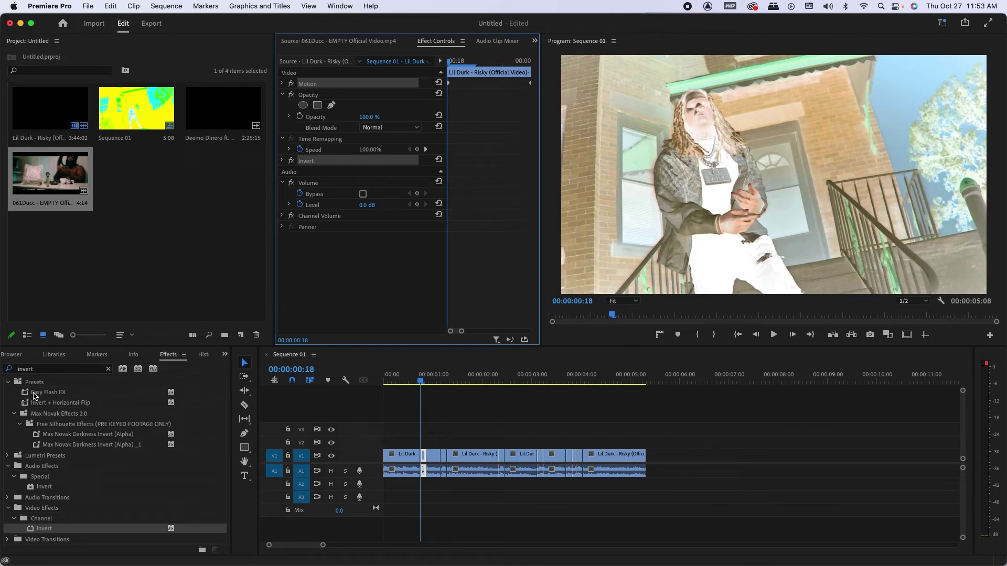
Drop Easy Flash FX onto five more short V1 clips and play back the result
click(15, 388)
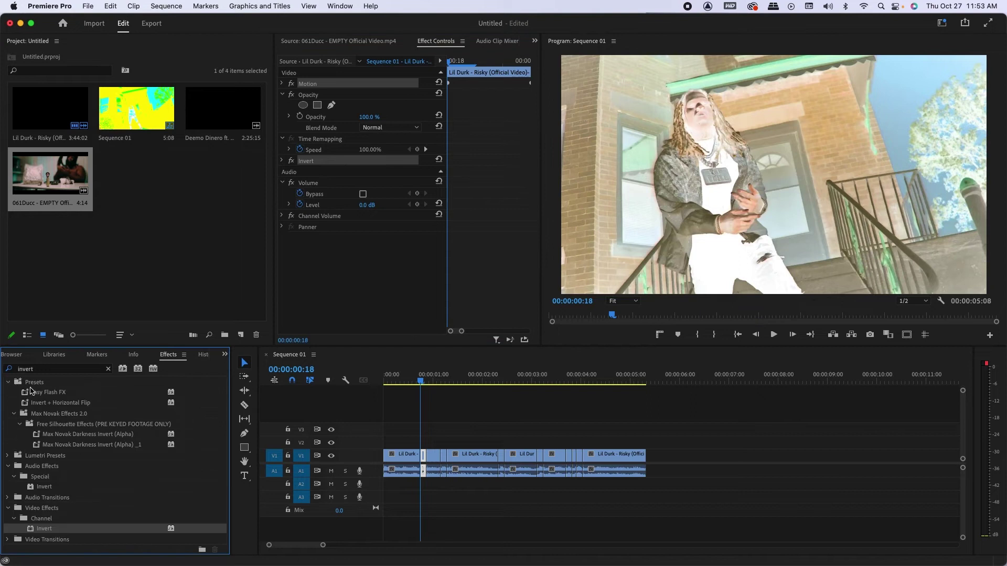
drag(37, 397, 444, 458)
drag(69, 394, 503, 454)
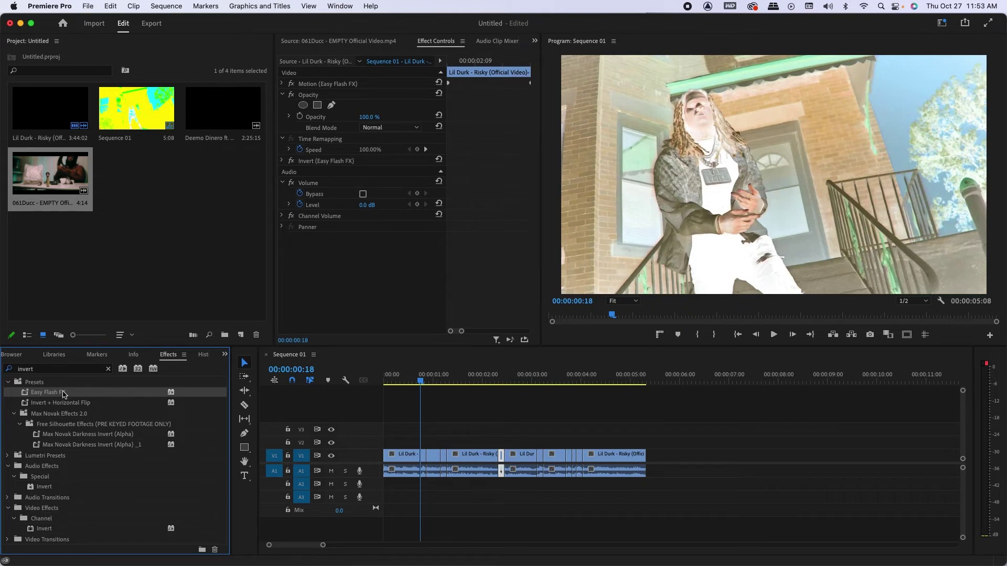
drag(63, 394, 541, 454)
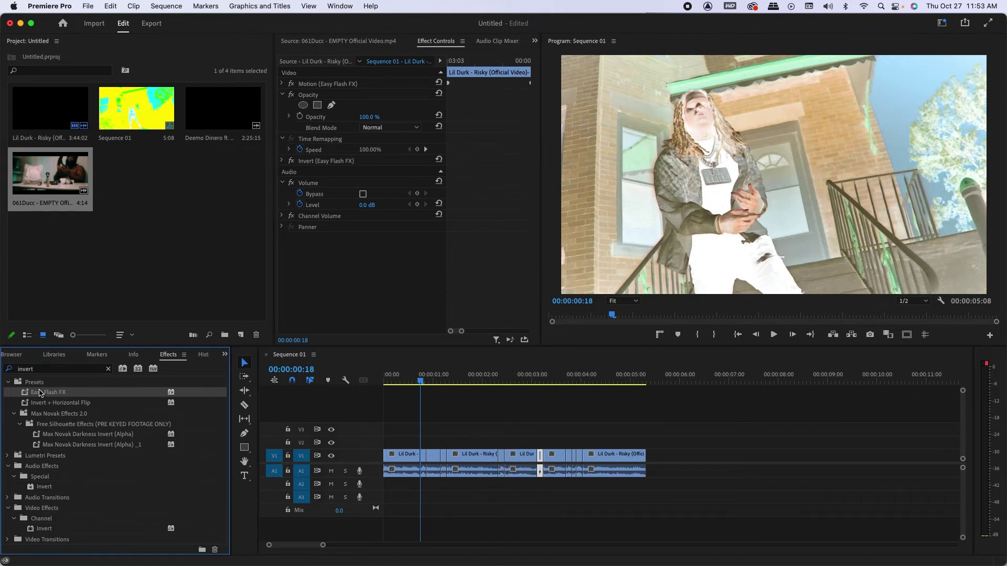
drag(40, 392, 569, 454)
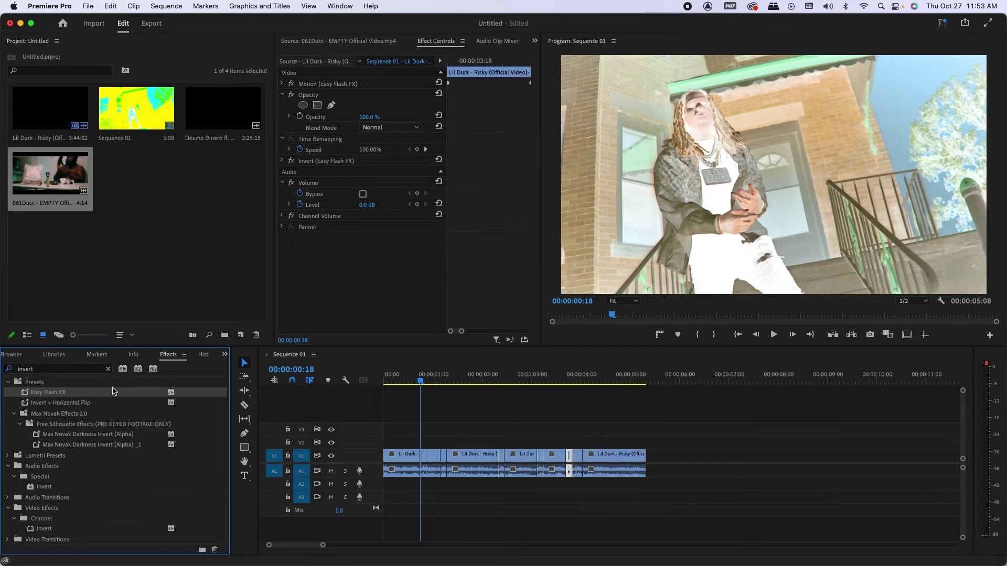
drag(71, 393, 580, 454)
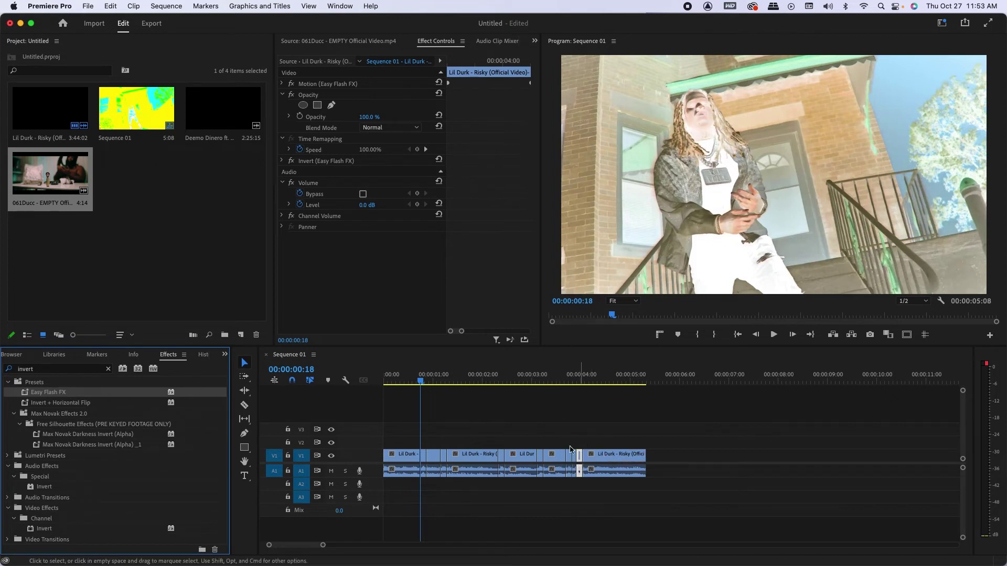
click(388, 376)
key(space)
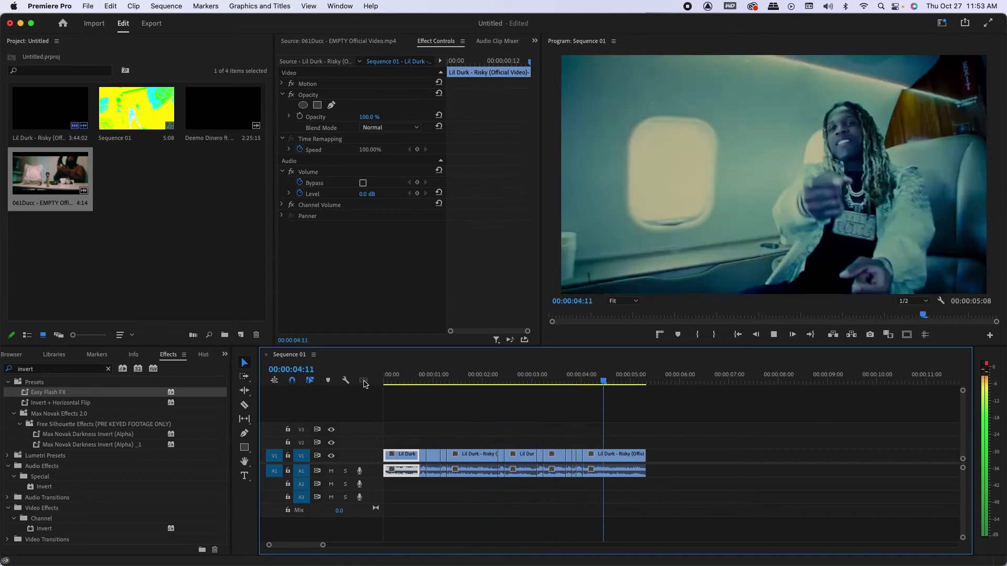
Replay the flashes from the start, then place the full-length Risky video on track V2
key(space)
click(396, 379)
key(space)
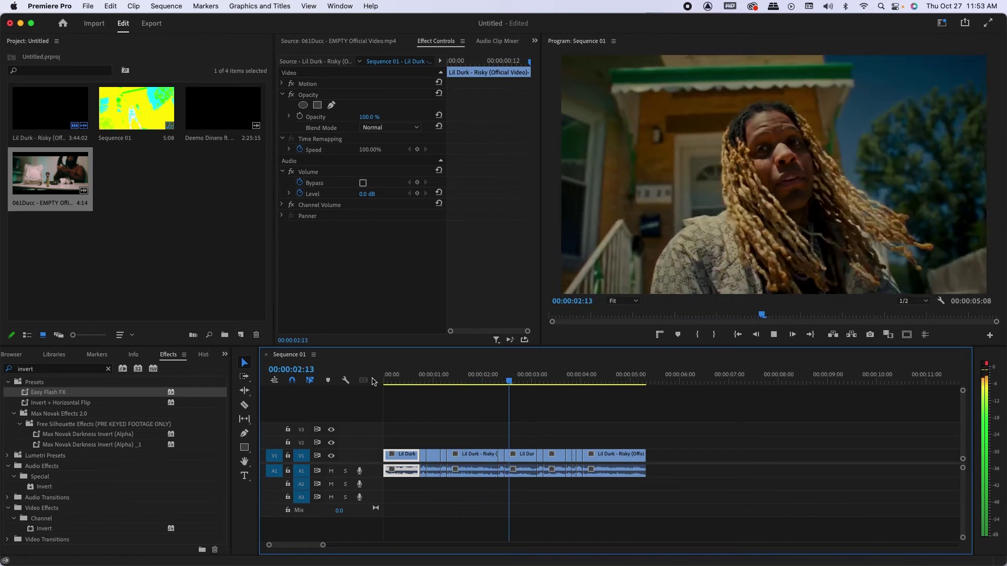
click(378, 382)
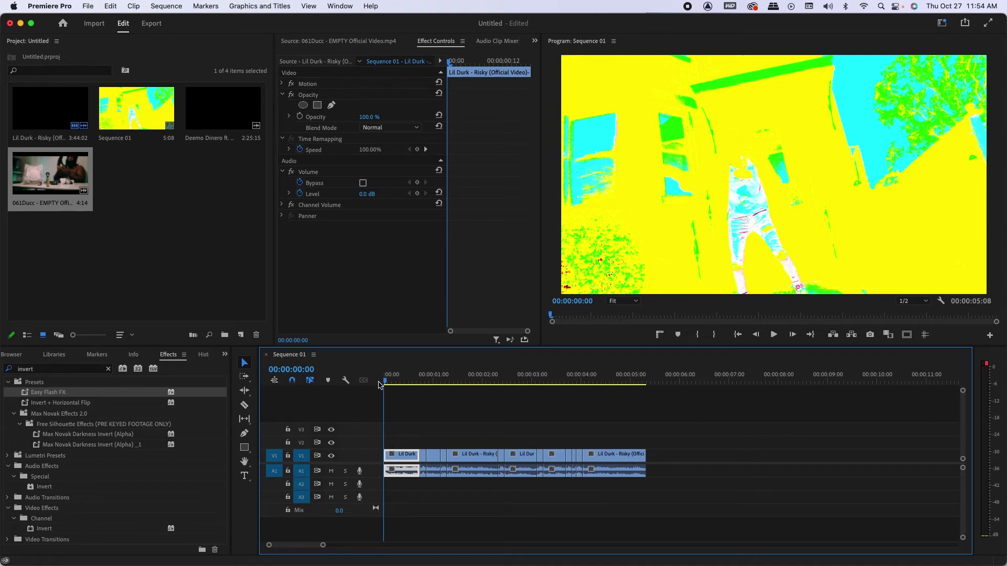
click(637, 379)
drag(394, 455, 644, 444)
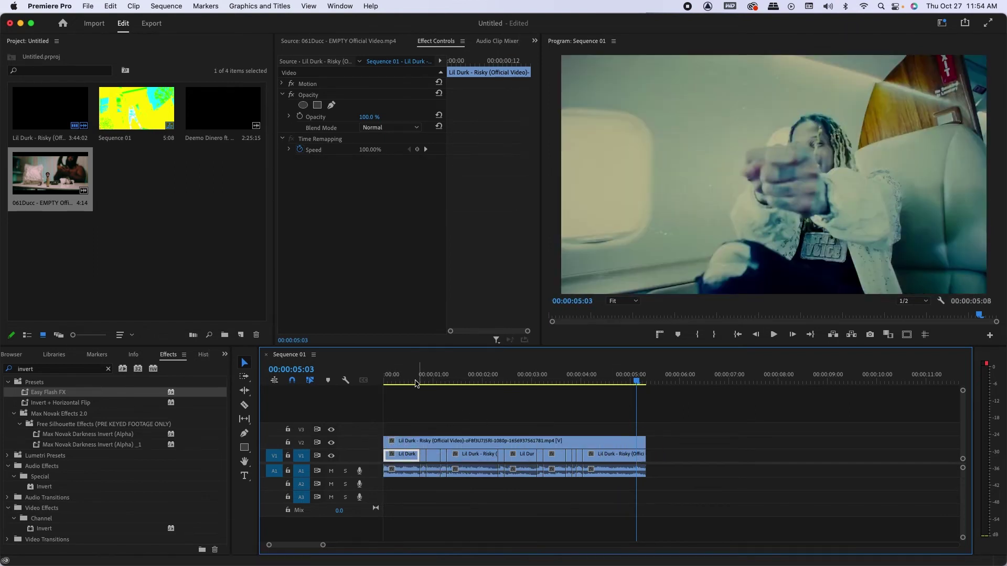
Hide track V2's output and play the sequence to see the V1 flashes
drag(415, 383, 370, 383)
click(331, 443)
key(space)
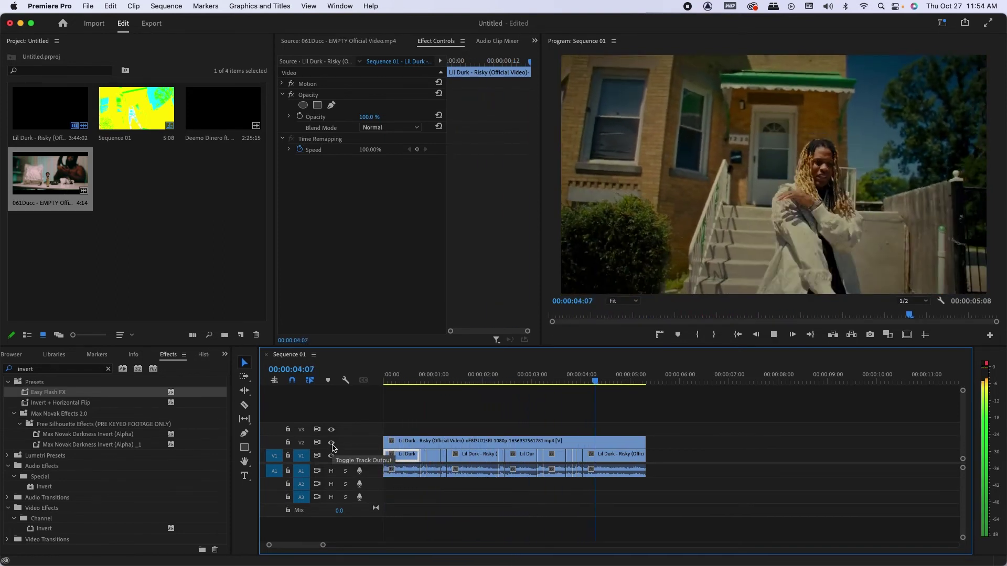
key(space)
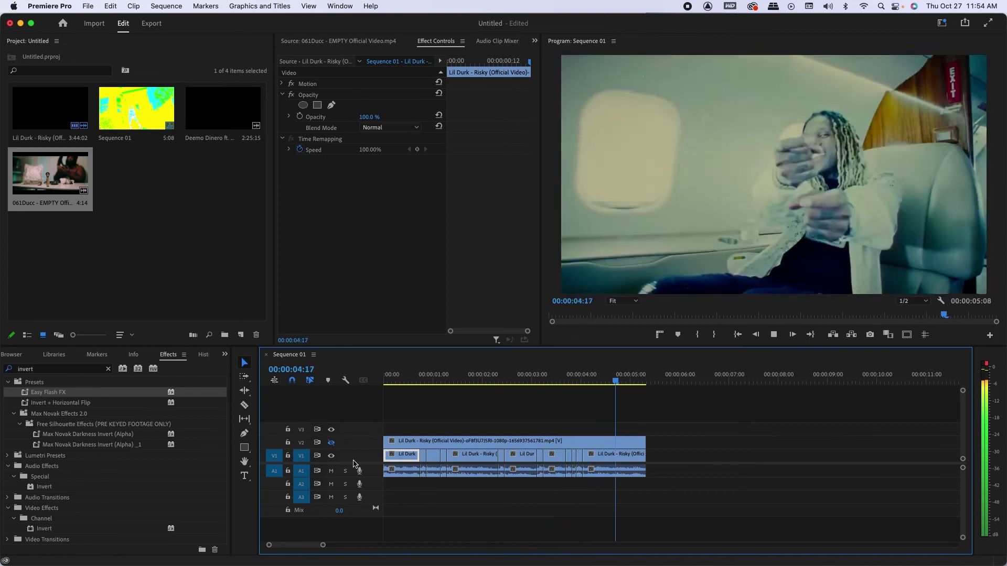
key(space)
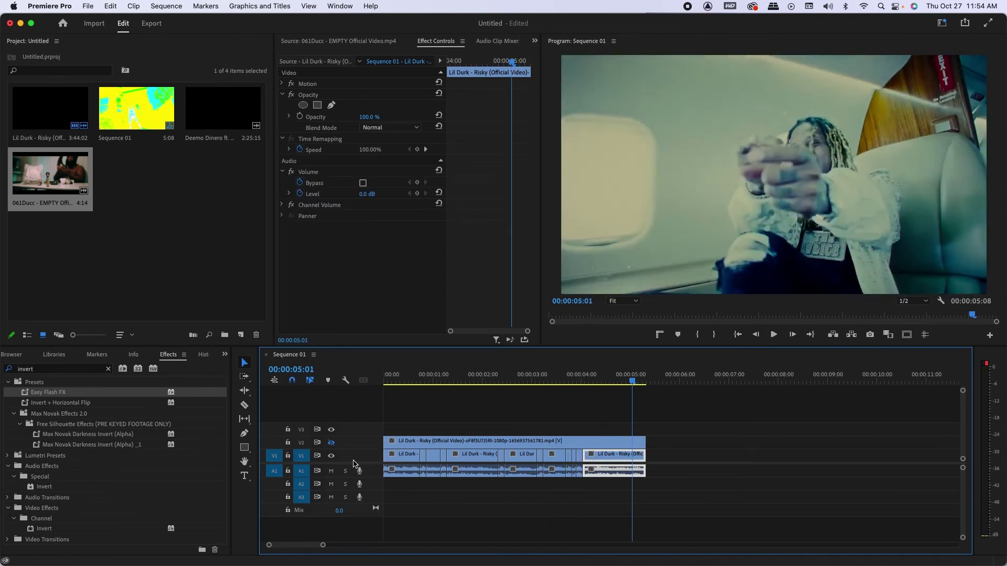